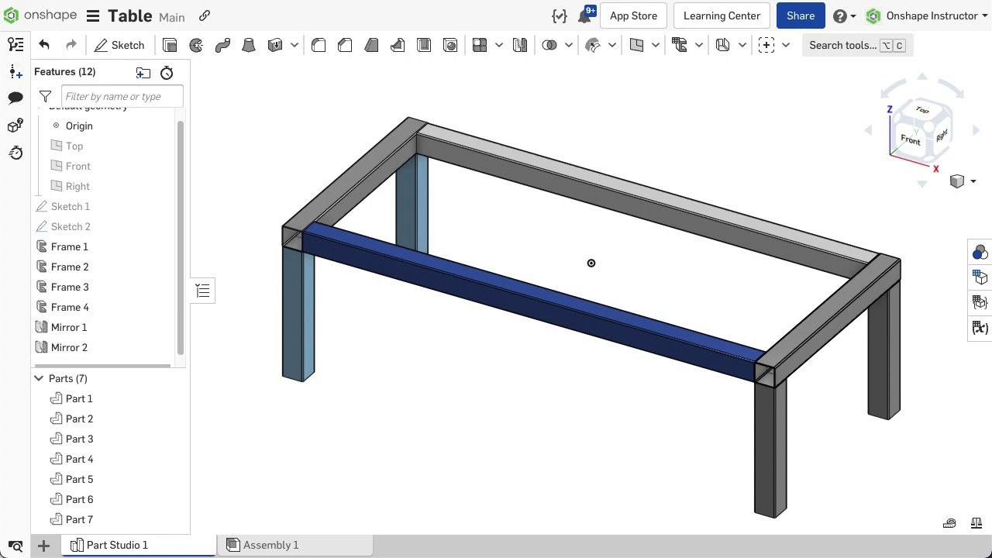
# Add round bars at both leg bottom corners and the worksurface top edge, hiding Worksurface and Leg.
pyautogui.click(407, 372)
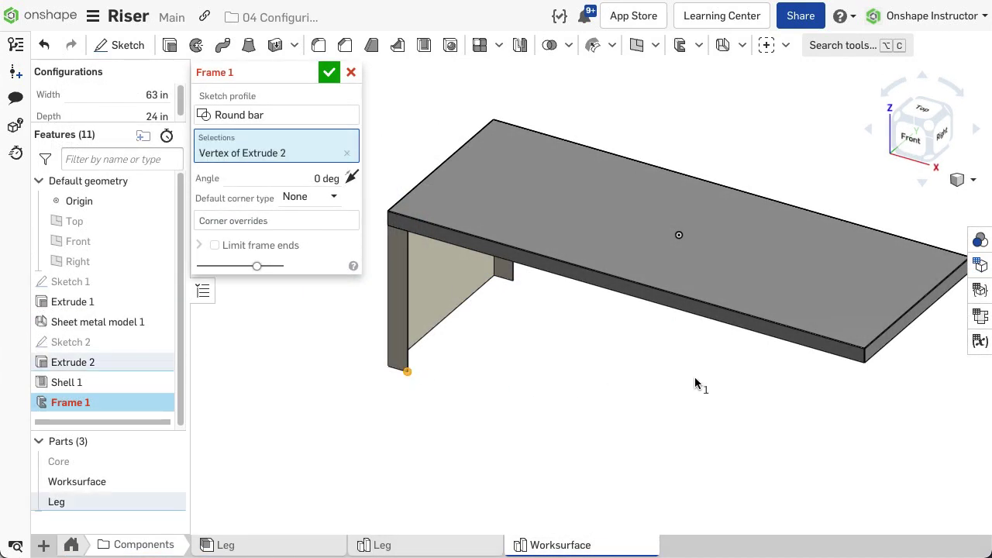
pyautogui.click(857, 367)
pyautogui.click(671, 308)
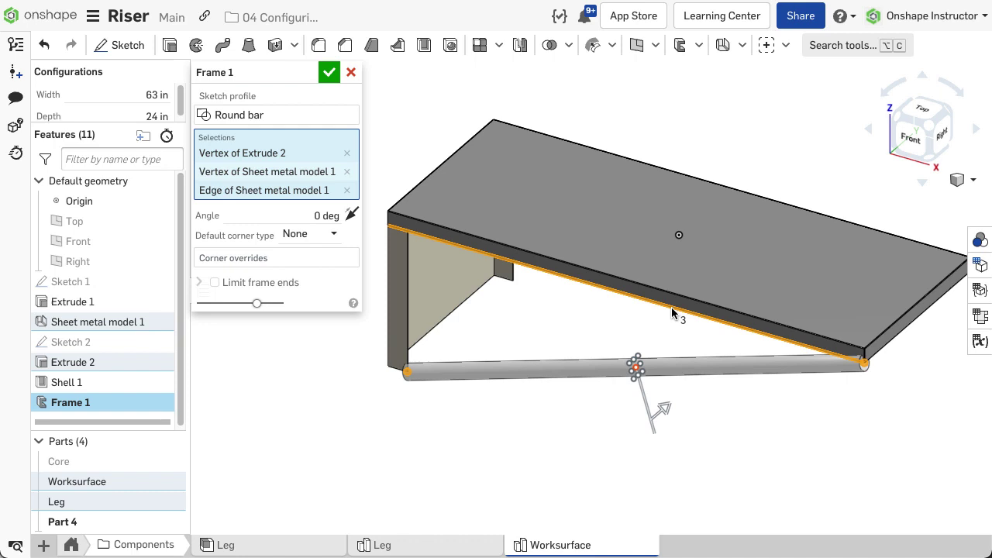
pyautogui.click(159, 482)
pyautogui.click(159, 503)
pyautogui.press('Return')
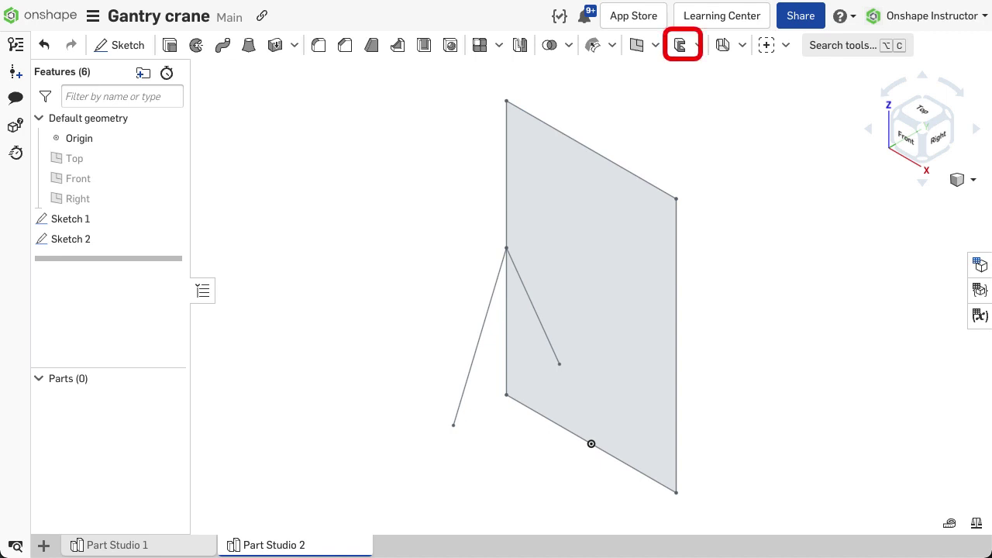
# Start a new Frame feature and bring up the standard frame profile chooser.
pyautogui.click(682, 47)
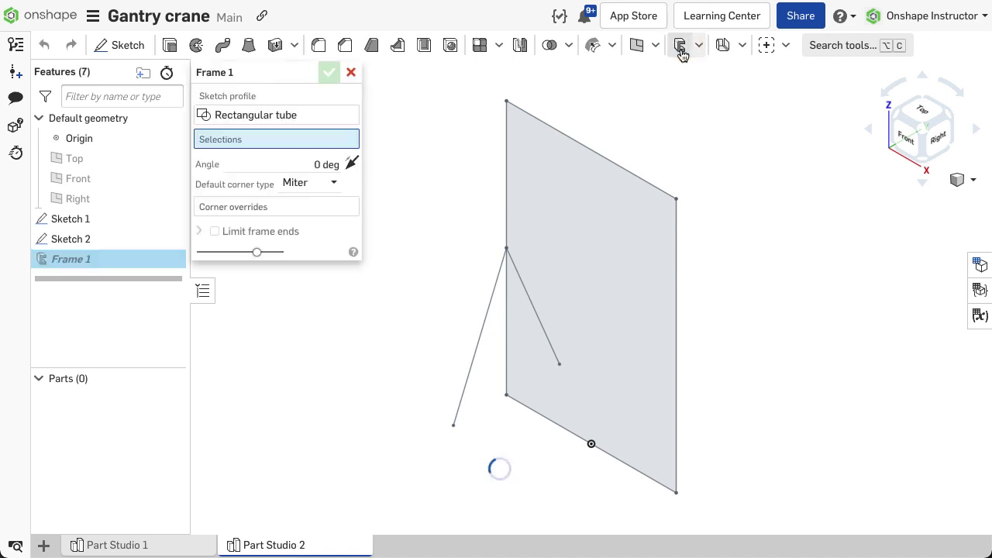
pyautogui.click(343, 119)
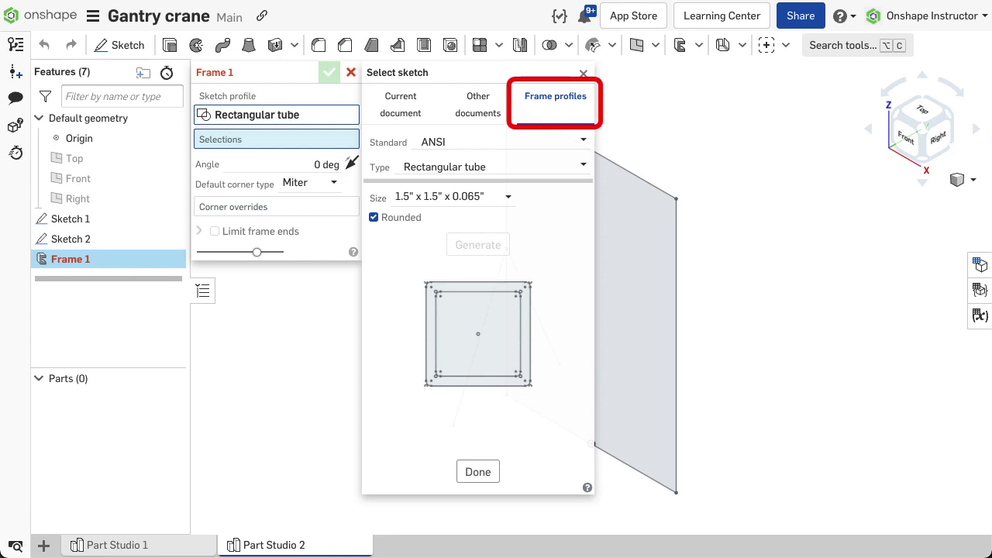
# Generate and accept an ANSI Rectangular tube profile sized 2" x 2" x 0.065".
pyautogui.click(583, 144)
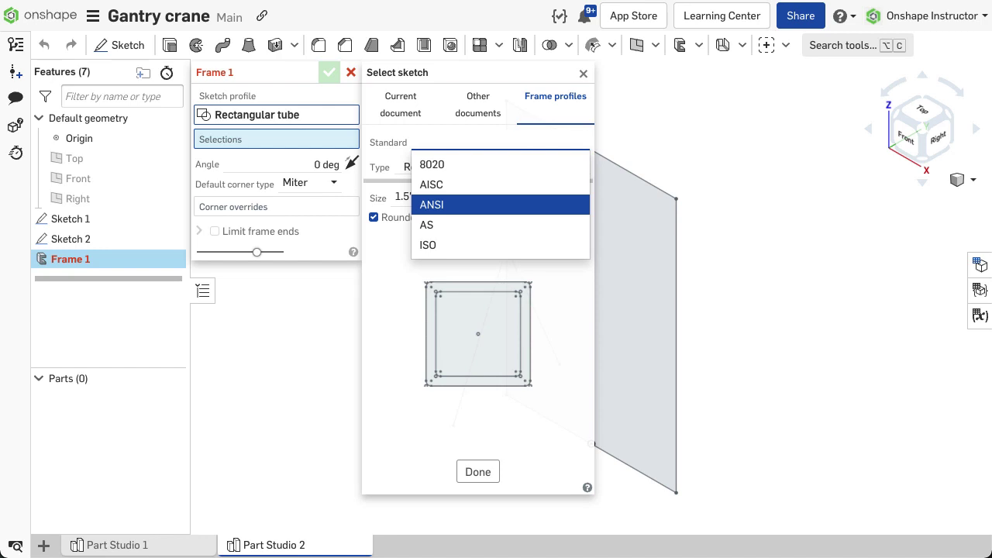
pyautogui.click(572, 208)
pyautogui.click(554, 243)
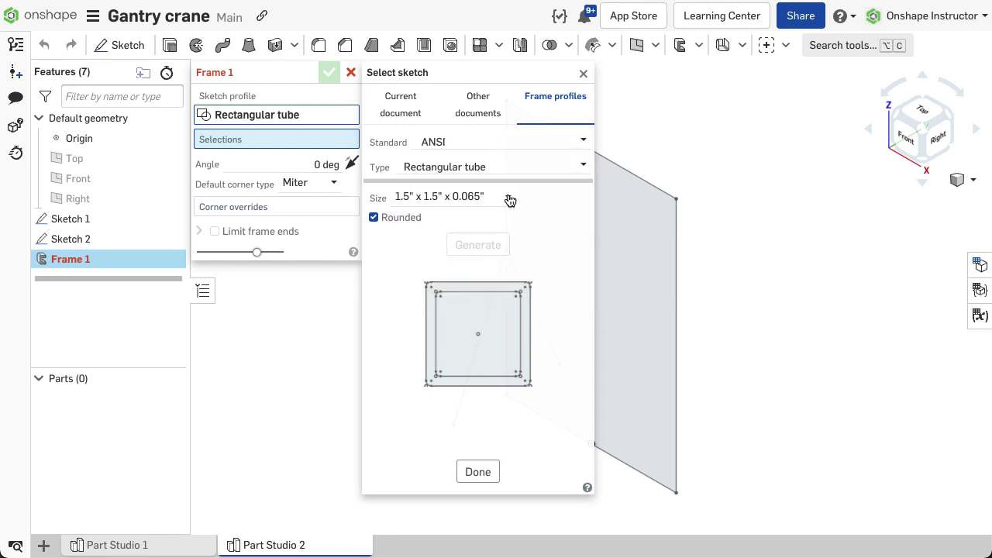
pyautogui.click(510, 198)
pyautogui.scroll(-2, 496, 287)
pyautogui.click(492, 313)
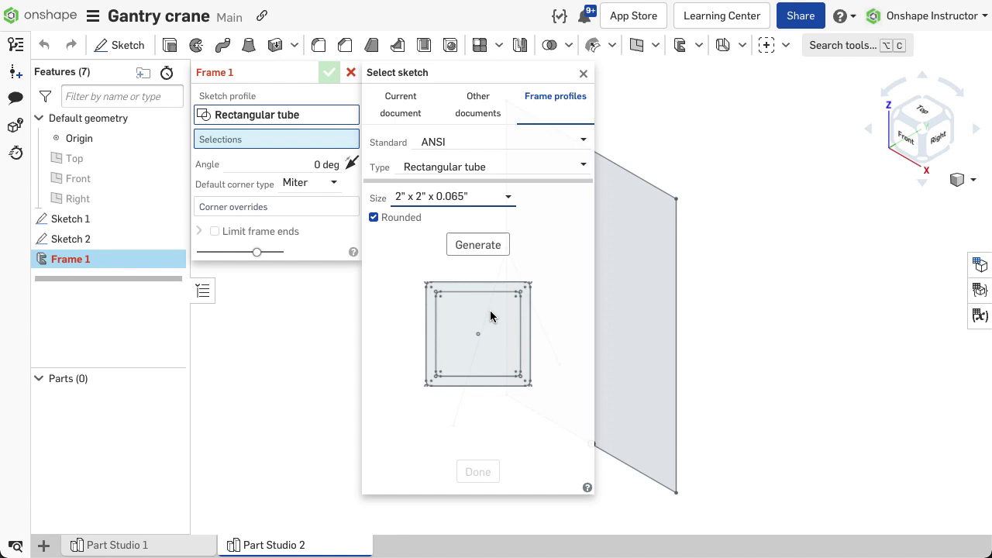
pyautogui.click(493, 248)
pyautogui.click(475, 472)
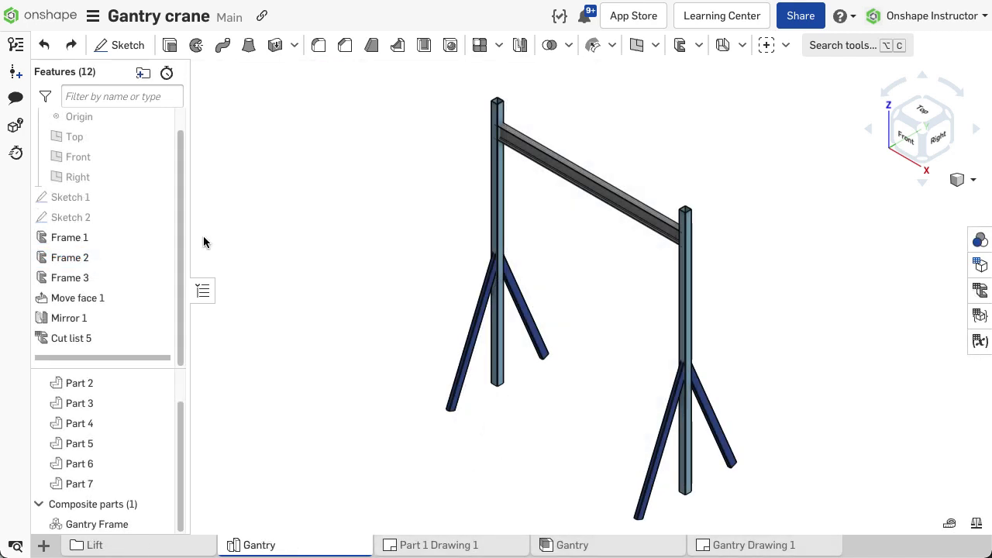
# Highlight the parts of Frame 2 and Frame 3, then edit Frame 1.
pyautogui.click(162, 259)
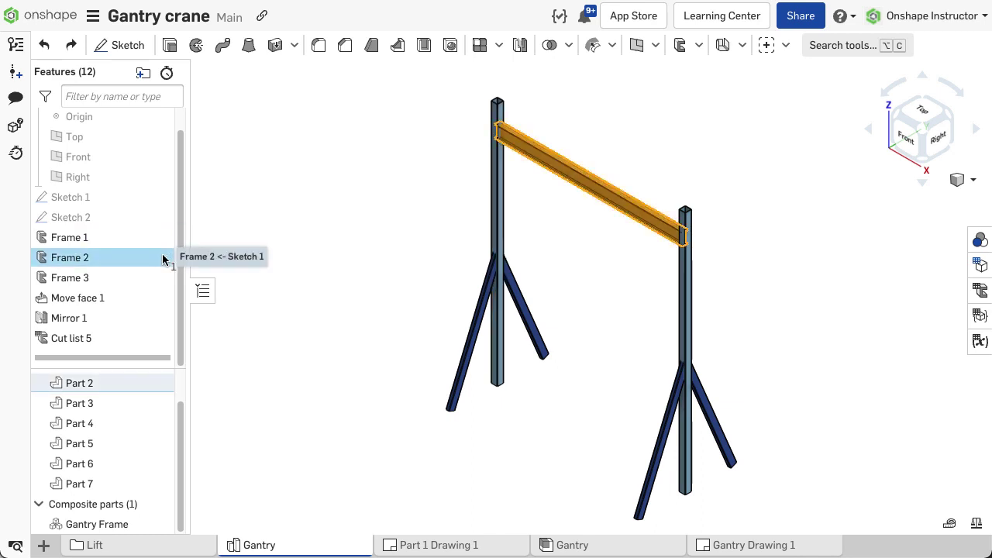
pyautogui.click(162, 277)
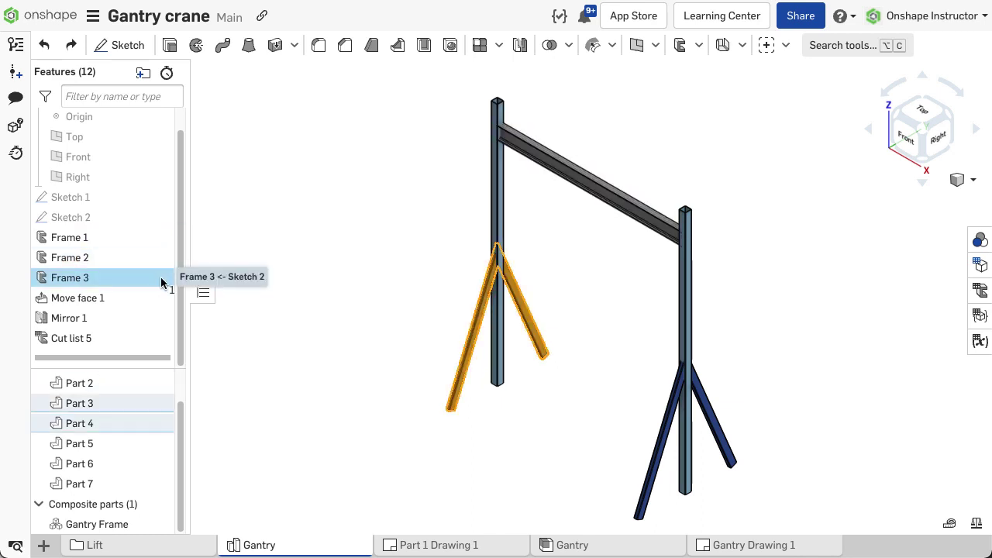
pyautogui.click(240, 262)
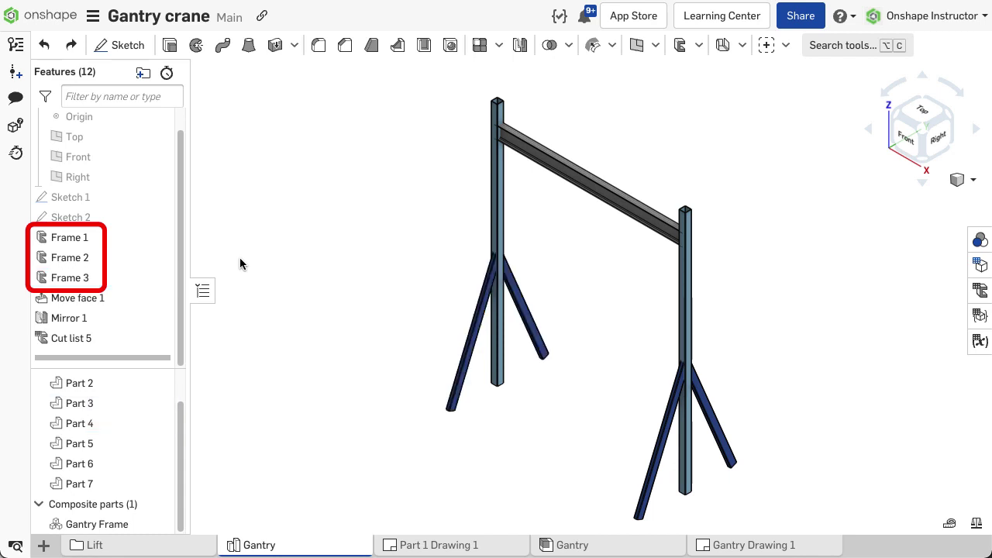
pyautogui.doubleClick(70, 237)
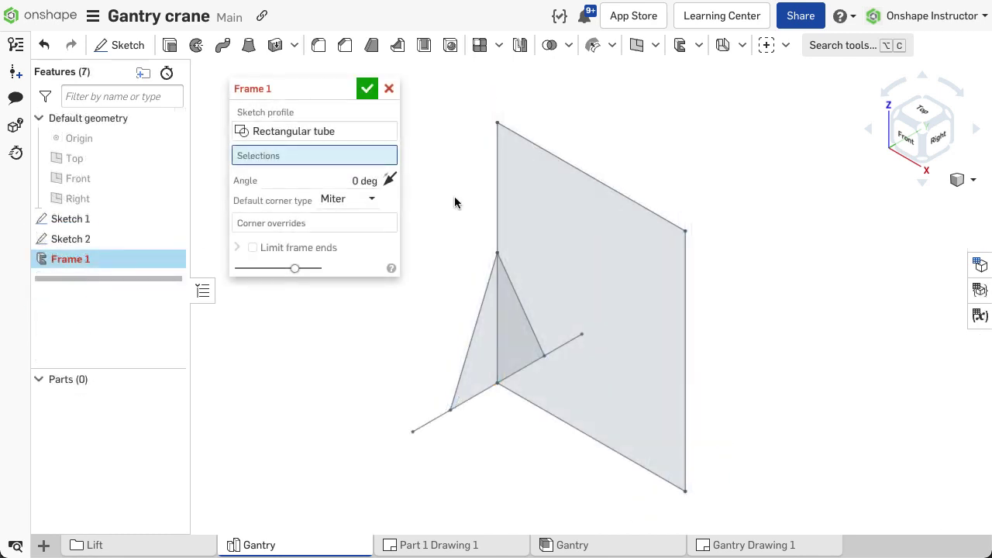
# Run rectangular tubes along the upright edge and the diagonal leg line, and confirm the frame.
pyautogui.click(534, 230)
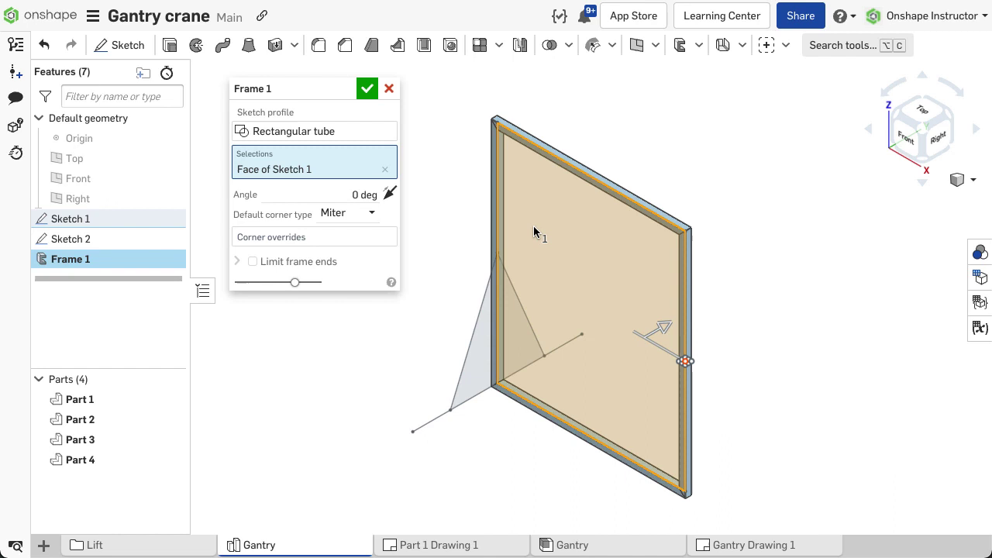
pyautogui.click(507, 207)
pyautogui.click(497, 203)
pyautogui.click(687, 310)
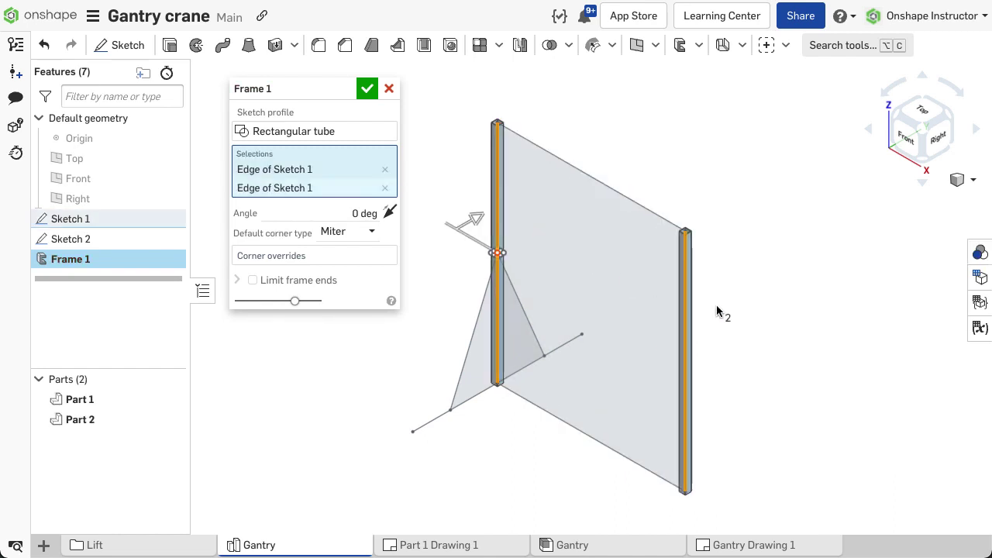
pyautogui.click(717, 305)
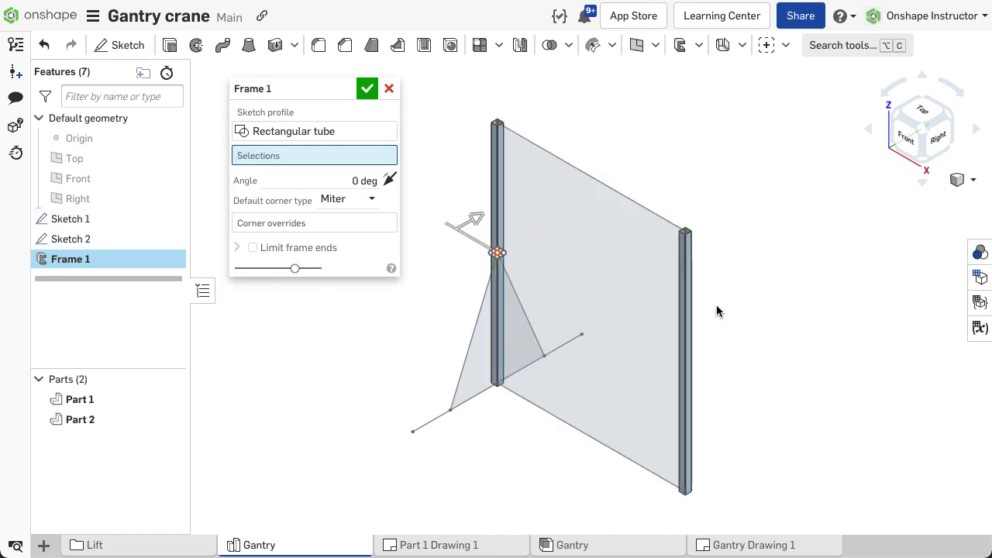
pyautogui.click(686, 231)
pyautogui.click(497, 384)
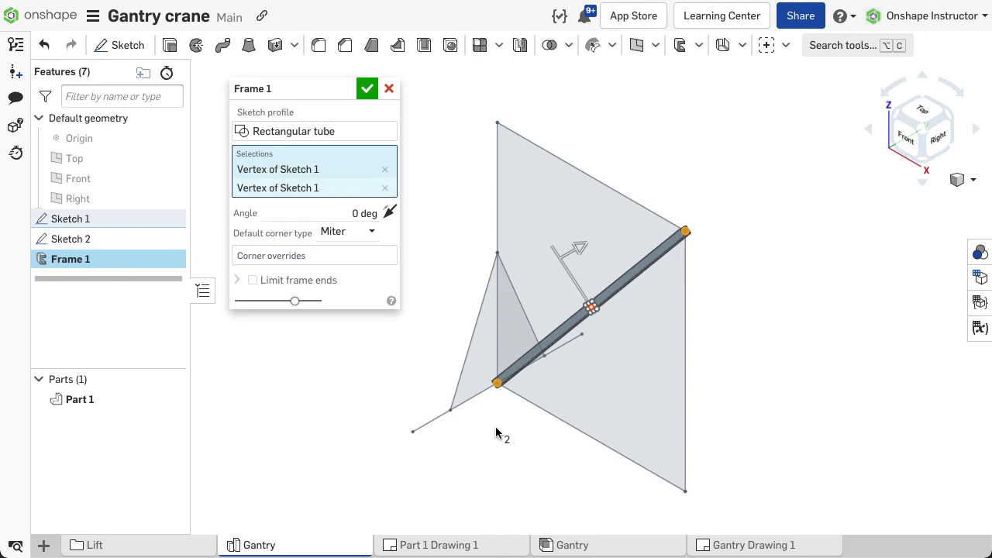
pyautogui.click(497, 434)
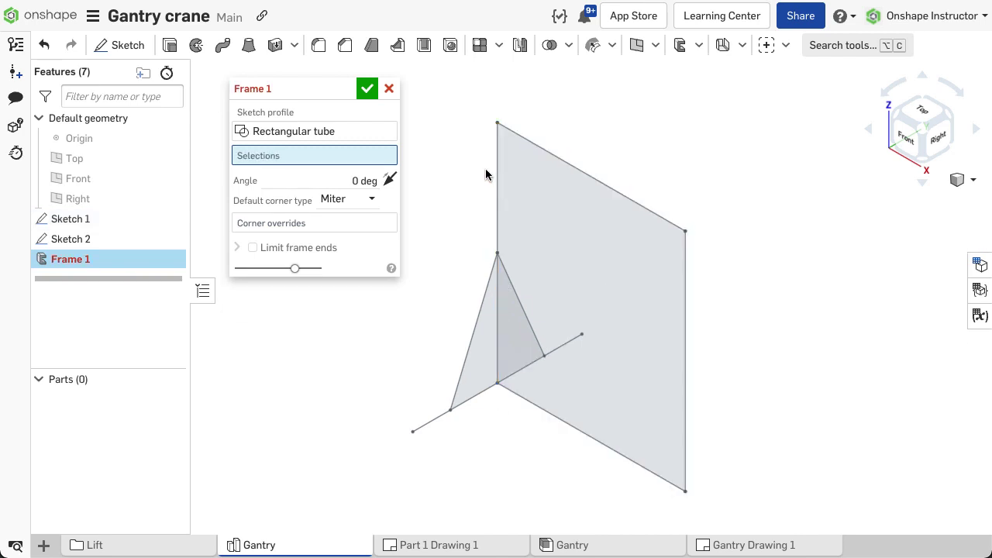
pyautogui.click(497, 175)
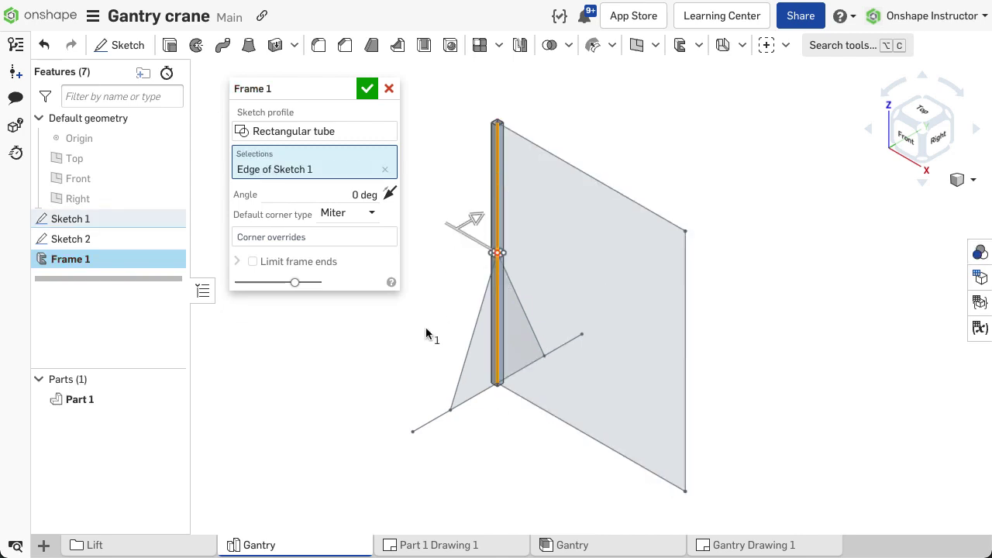
pyautogui.click(426, 422)
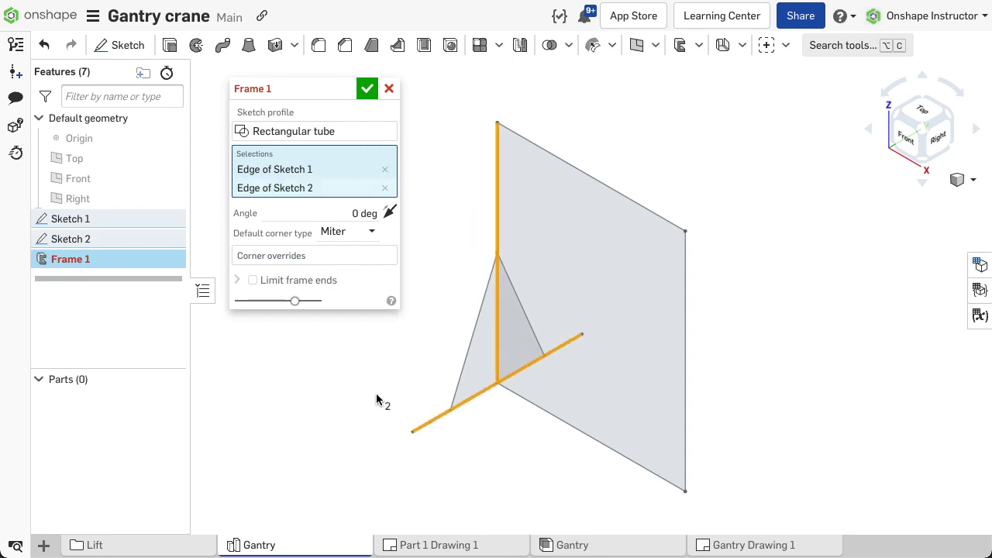
pyautogui.press('Return')
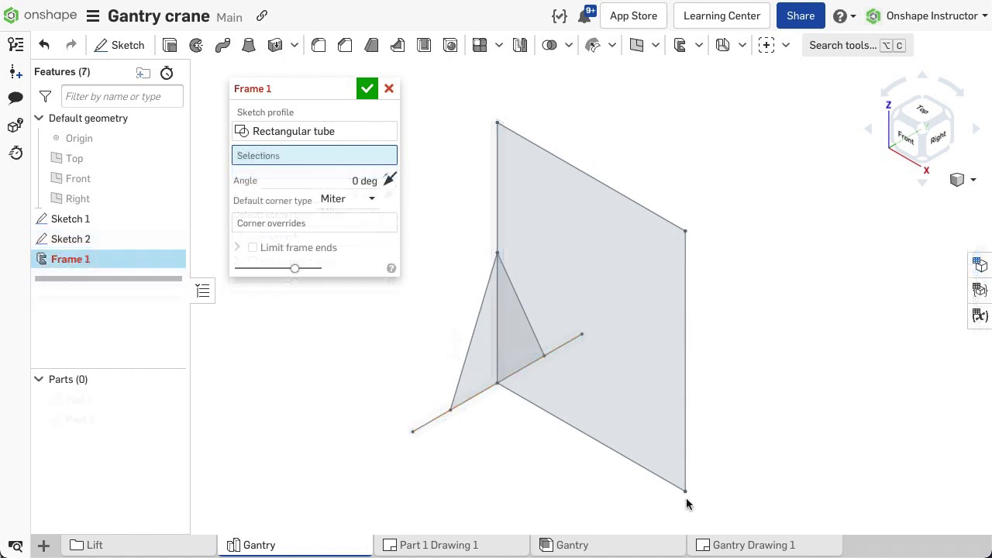
# Start another frame through the bottom-right, top-right, bottom-left and top-left sketch vertices.
pyautogui.click(685, 491)
pyautogui.click(685, 231)
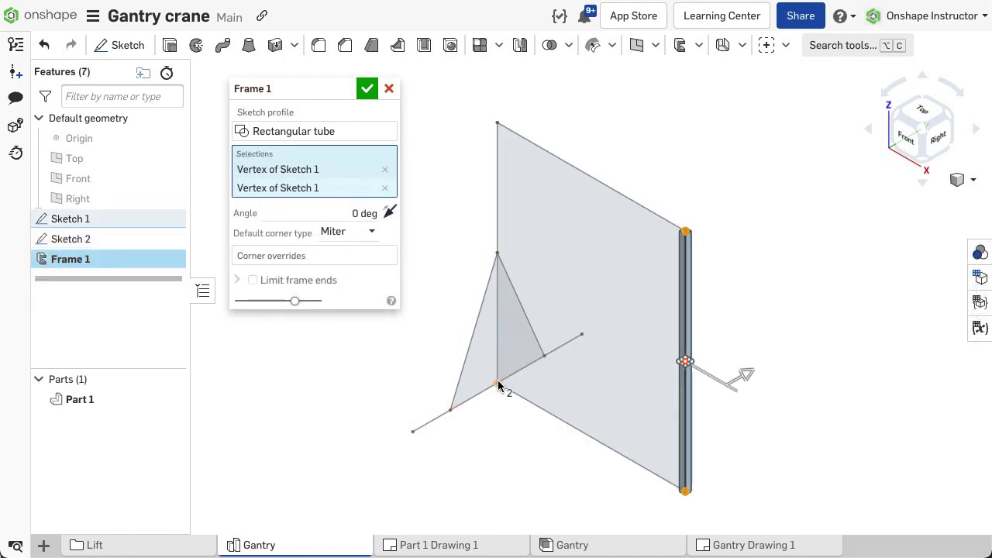
pyautogui.click(497, 383)
pyautogui.click(497, 124)
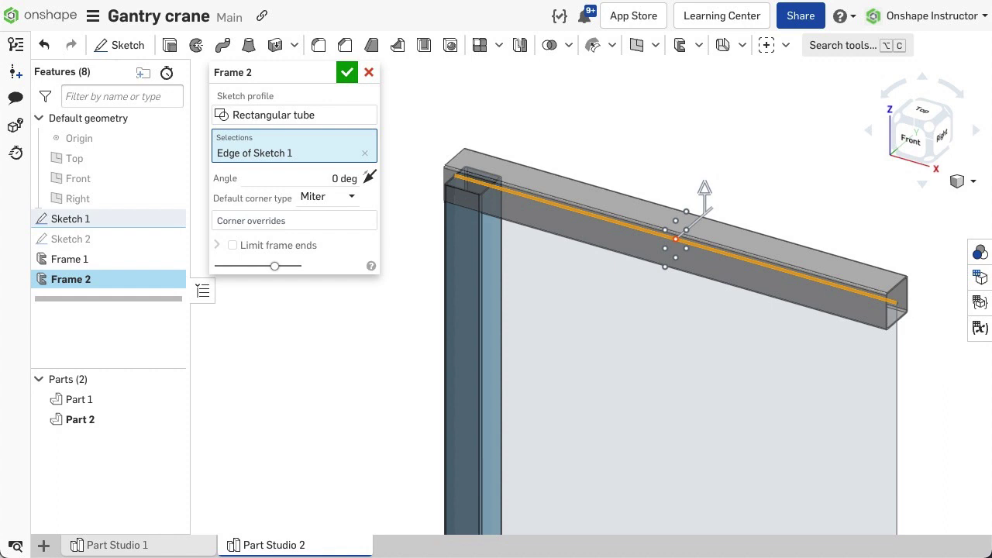
# Move the beam's tube profile anchor to its centre point on the path.
pyautogui.click(674, 221)
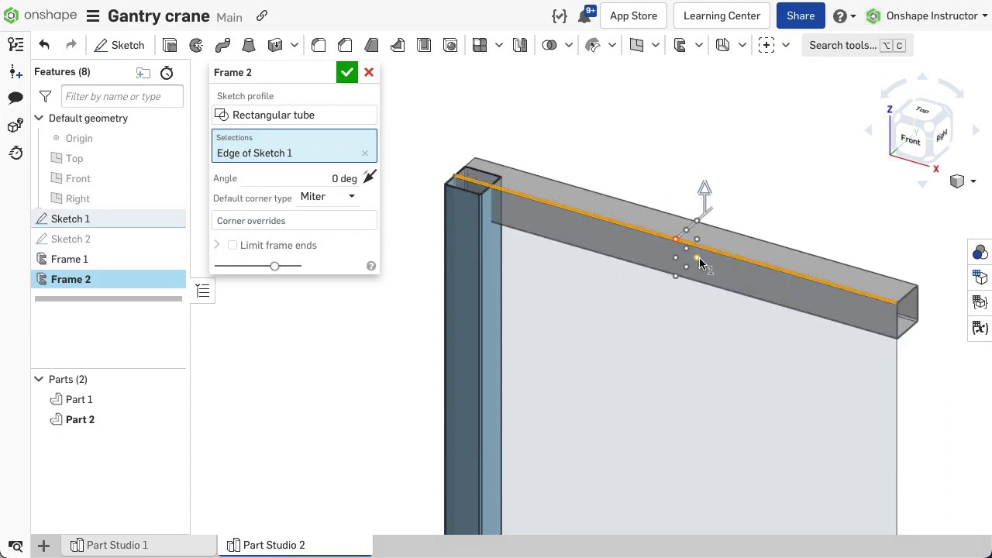
pyautogui.click(699, 258)
pyautogui.click(670, 231)
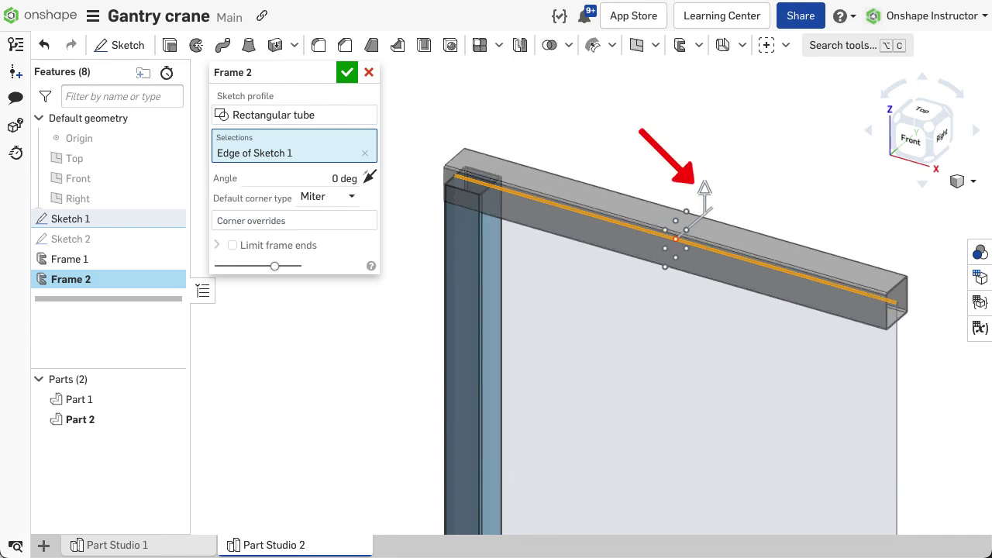
# Try a 45 deg profile angle, then reset it to 0 deg.
pyautogui.click(295, 178)
pyautogui.write('45')
pyautogui.press('Return')
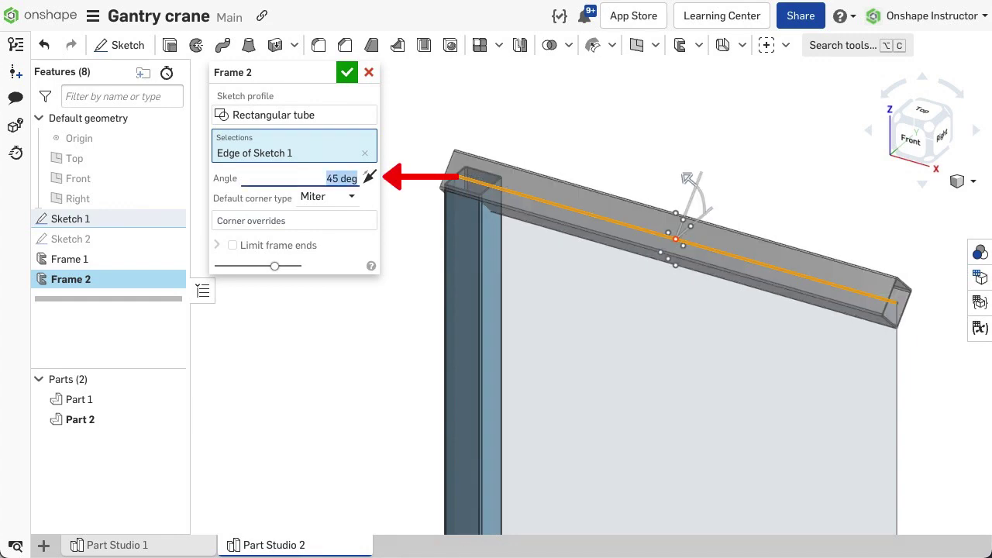
pyautogui.write('0')
pyautogui.press('Return')
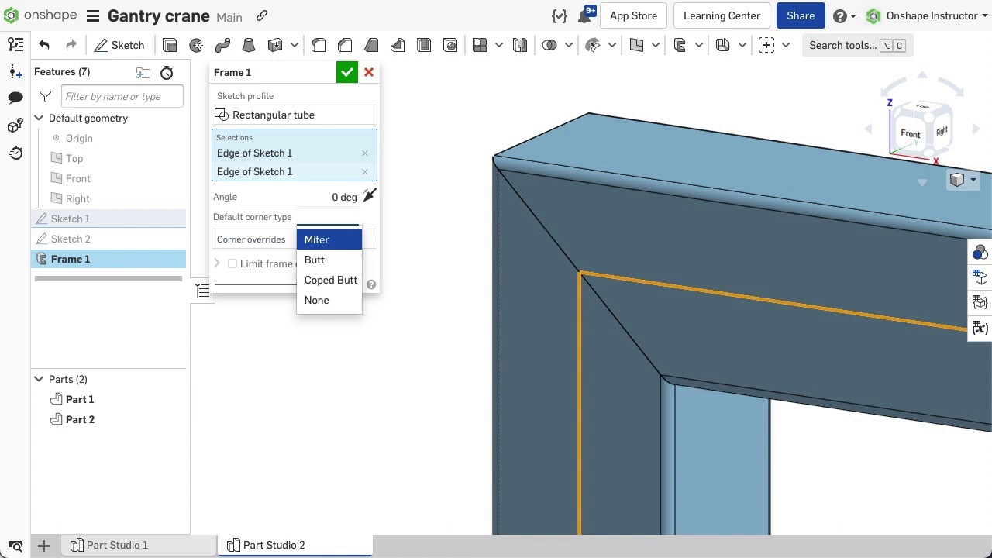
# Override the top-left corner as a Butt joint, flipped so the vertical tube runs over.
pyautogui.press('Down')
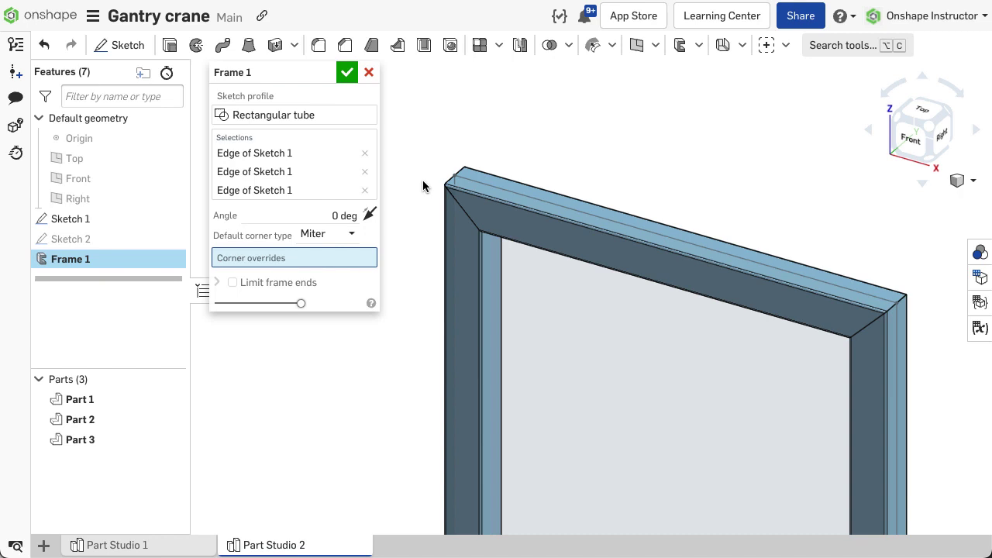
pyautogui.click(455, 176)
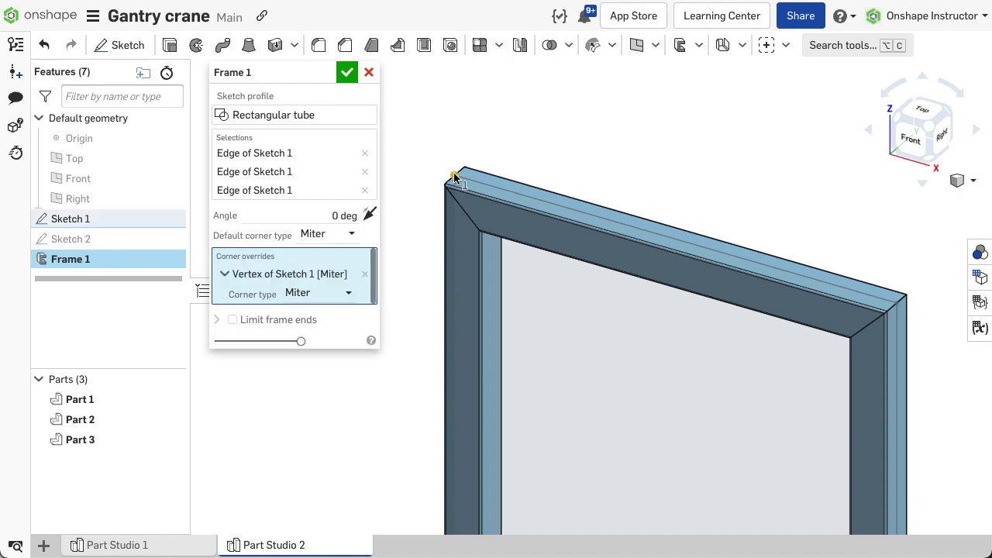
pyautogui.click(350, 293)
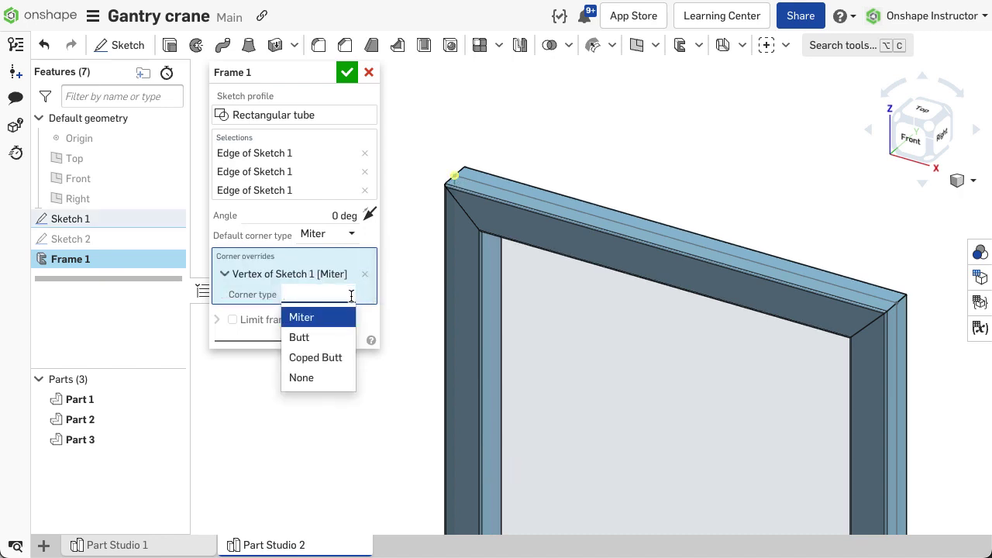
pyautogui.click(342, 337)
pyautogui.click(423, 169)
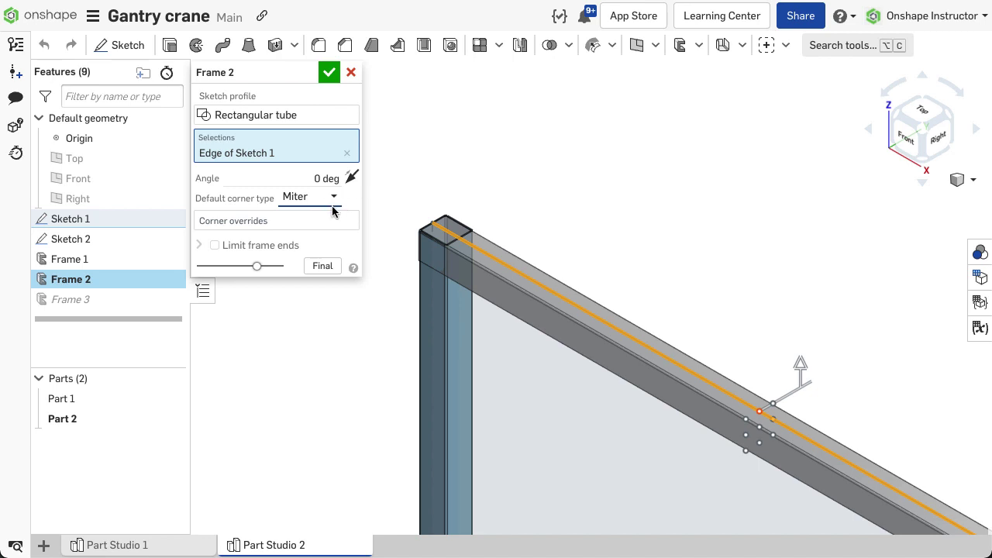
# Enable Limit frame ends and trim the beam to the Frame 1 upright's face.
pyautogui.click(215, 246)
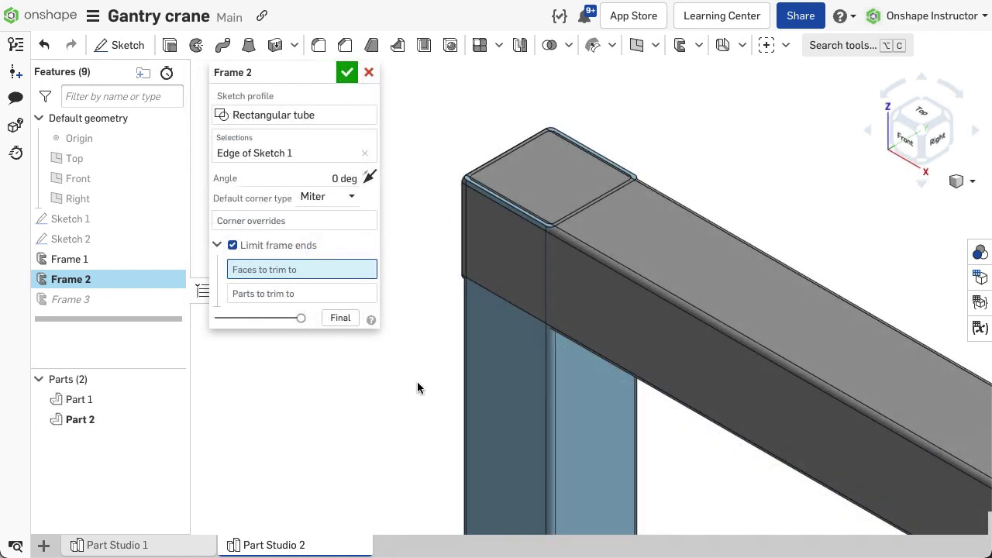
pyautogui.click(590, 392)
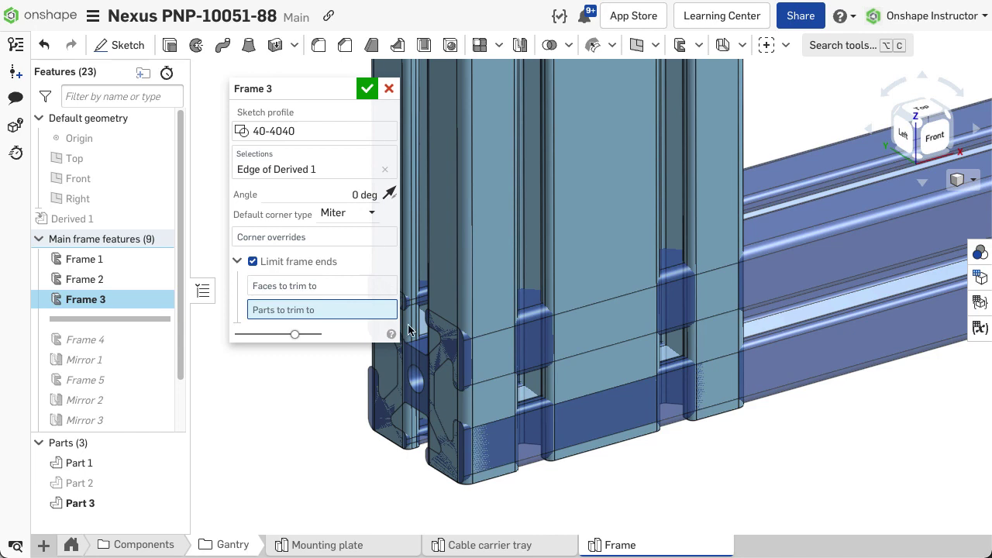
# Trim the beam against Part 1, then hide Part 1 and trim the tube end to Plane 2.
pyautogui.click(79, 463)
pyautogui.click(367, 89)
pyautogui.click(171, 465)
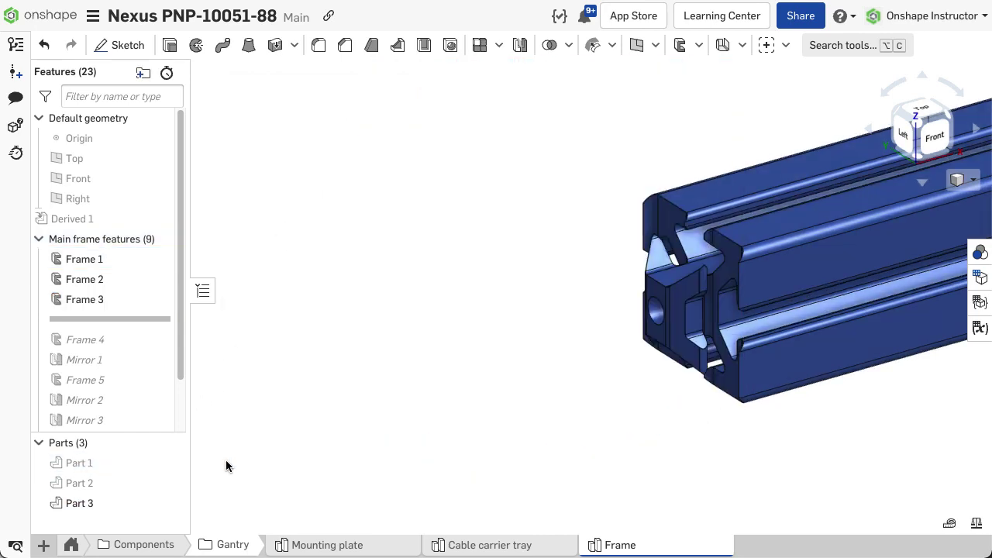
pyautogui.moveTo(225, 455); pyautogui.dragTo(224, 514, button='right')
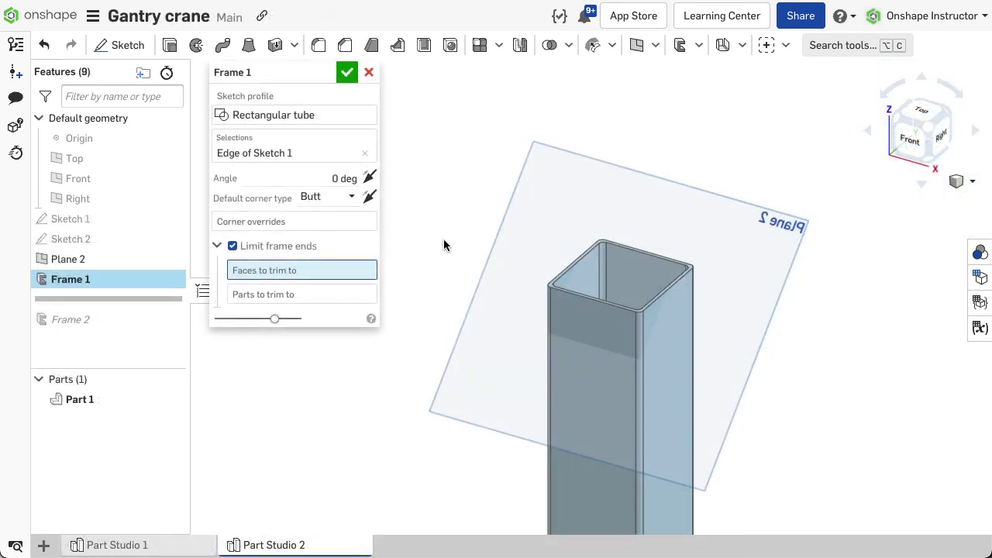
pyautogui.click(514, 244)
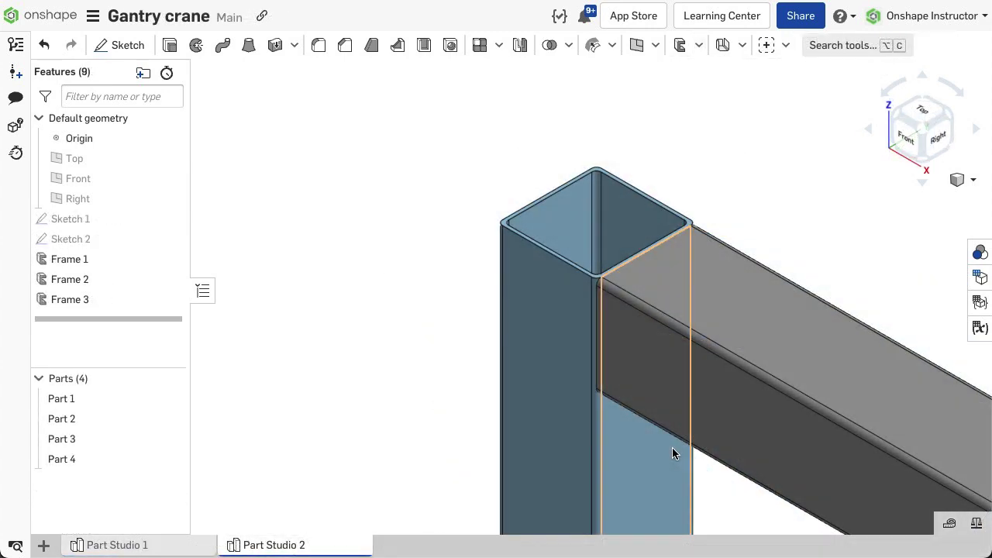
# Mirror Parts 1, 3 and 4 across the Right plane, adding them to the beam.
pyautogui.press('f')
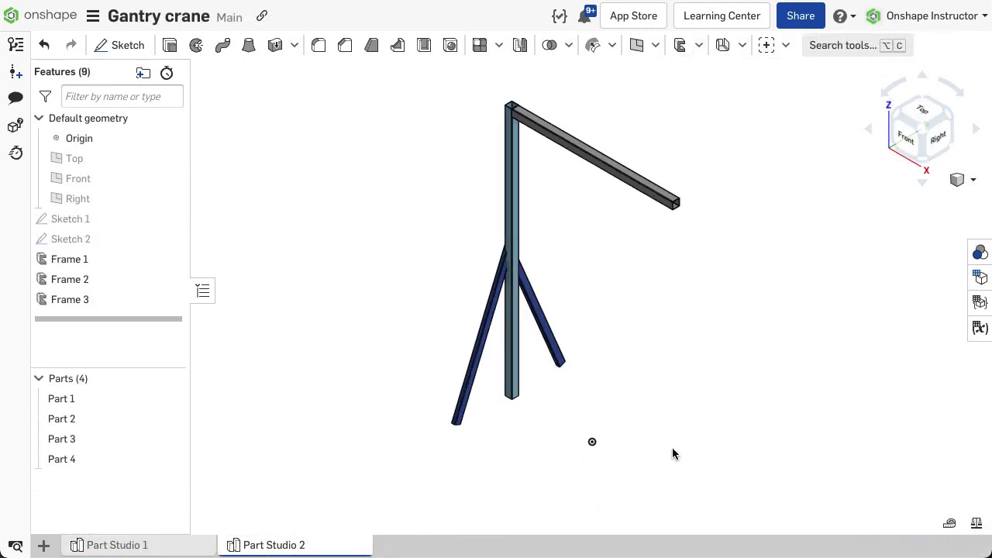
pyautogui.click(520, 47)
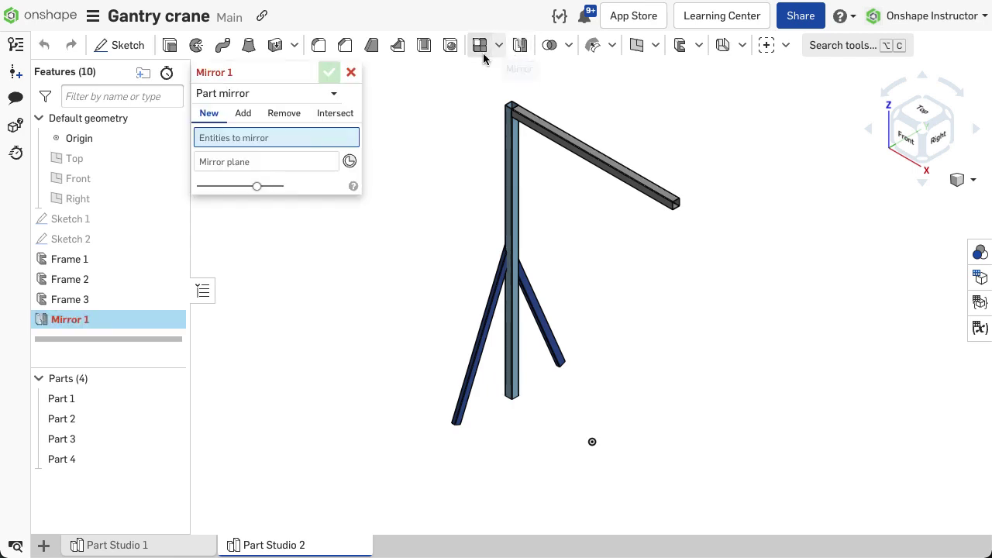
pyautogui.moveTo(412, 75); pyautogui.dragTo(584, 447)
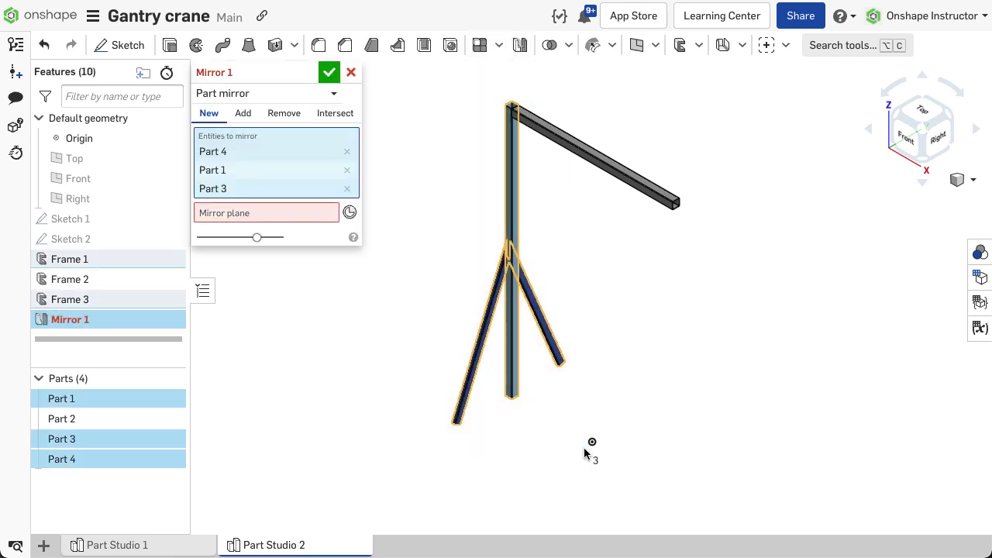
pyautogui.click(261, 217)
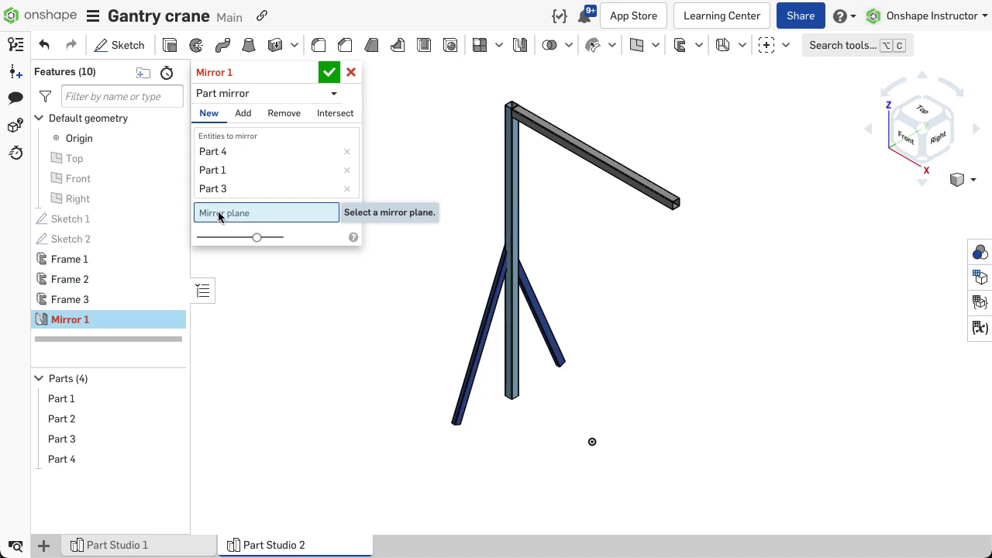
pyautogui.click(145, 200)
pyautogui.click(242, 114)
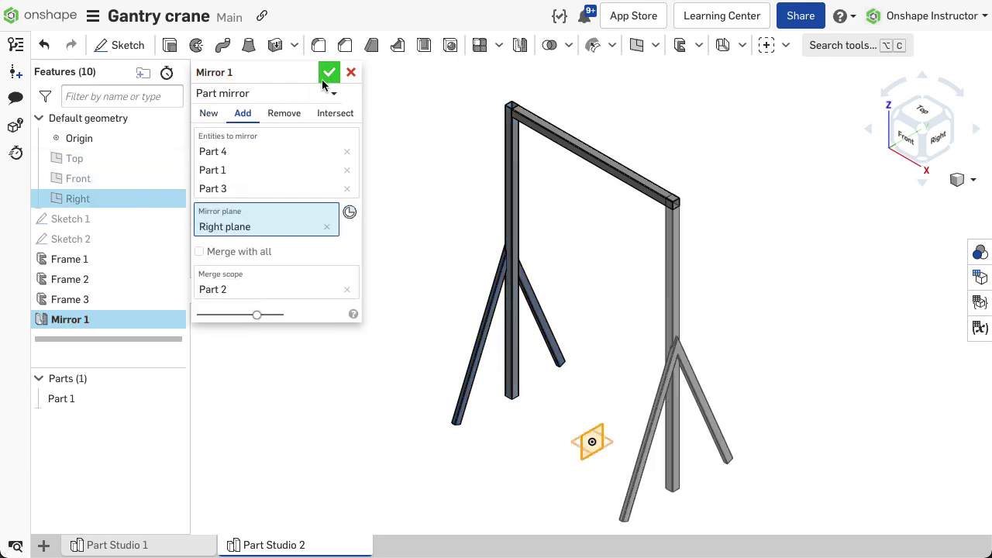
pyautogui.click(329, 72)
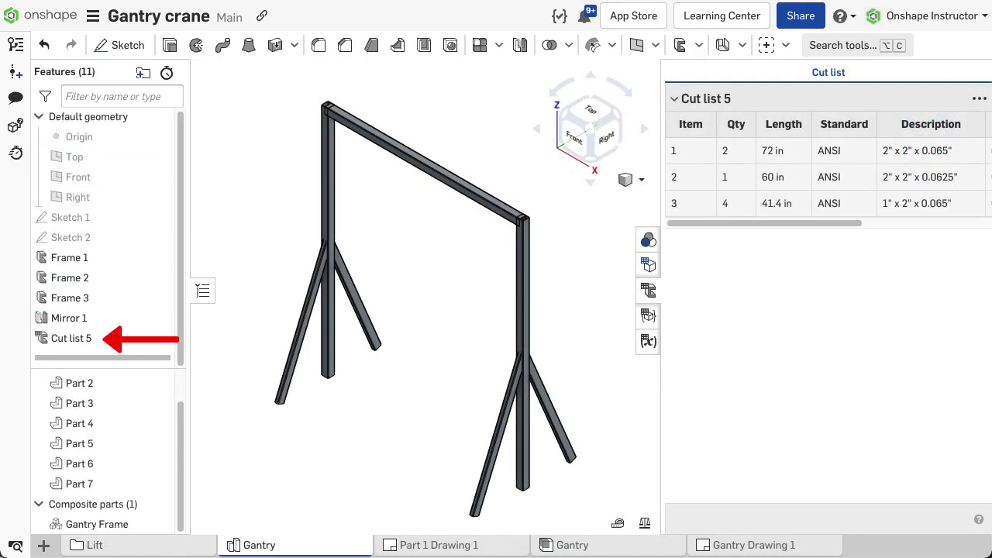